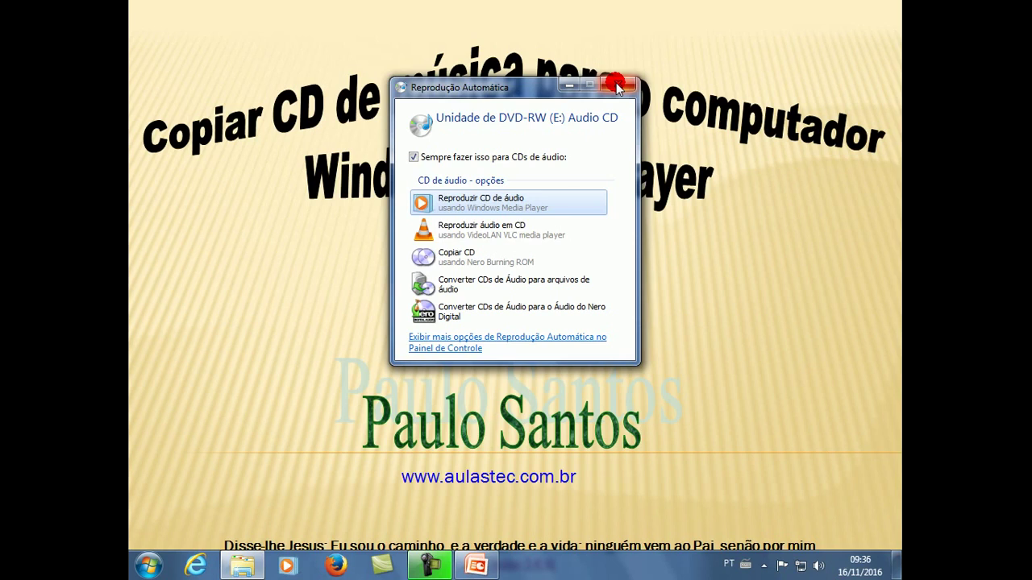
Dismiss the AutoPlay prompt for the audio CD, leave the slideshow and open Windows Media Player.
click(619, 84)
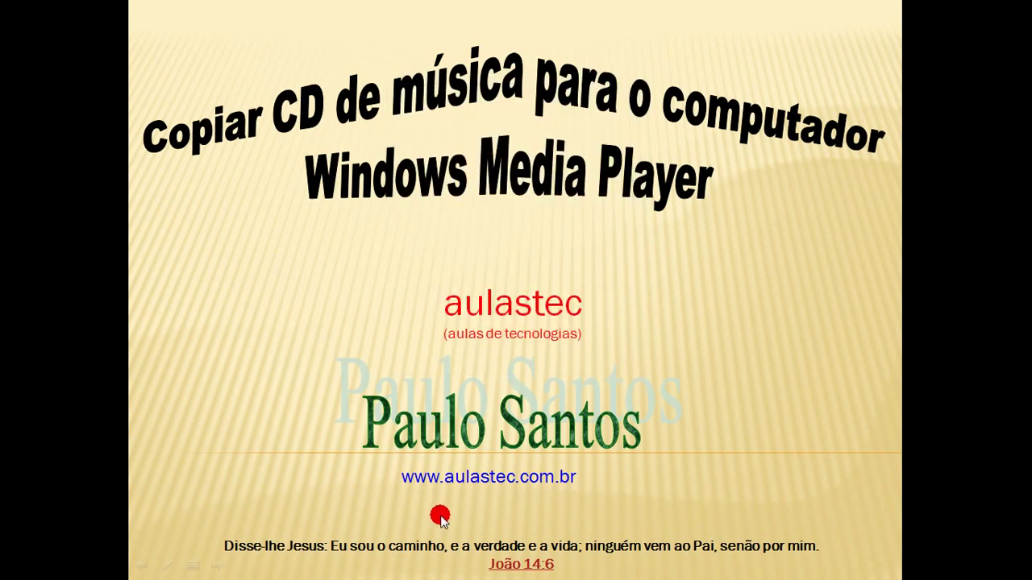
key(alt+Tab)
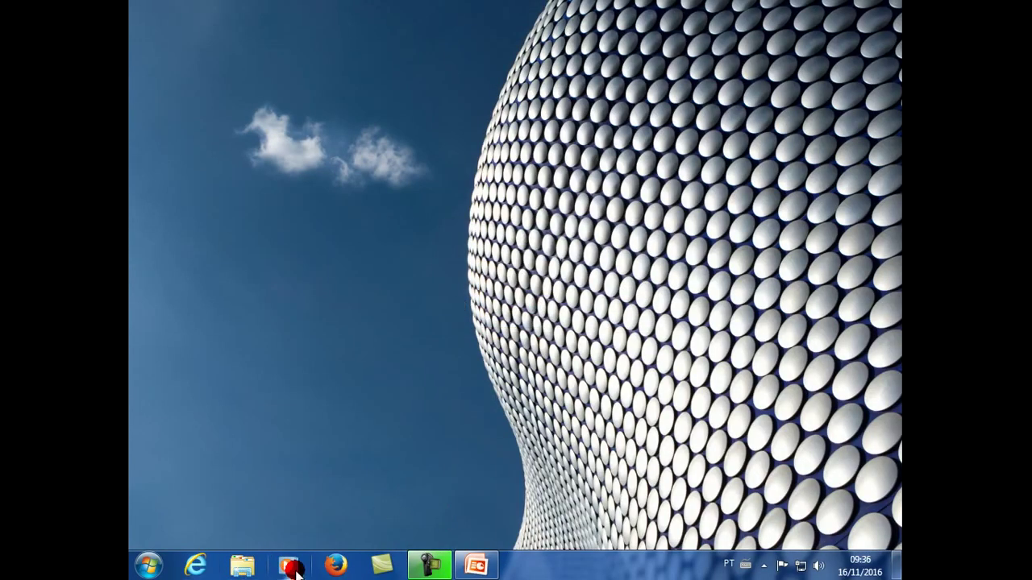
click(288, 566)
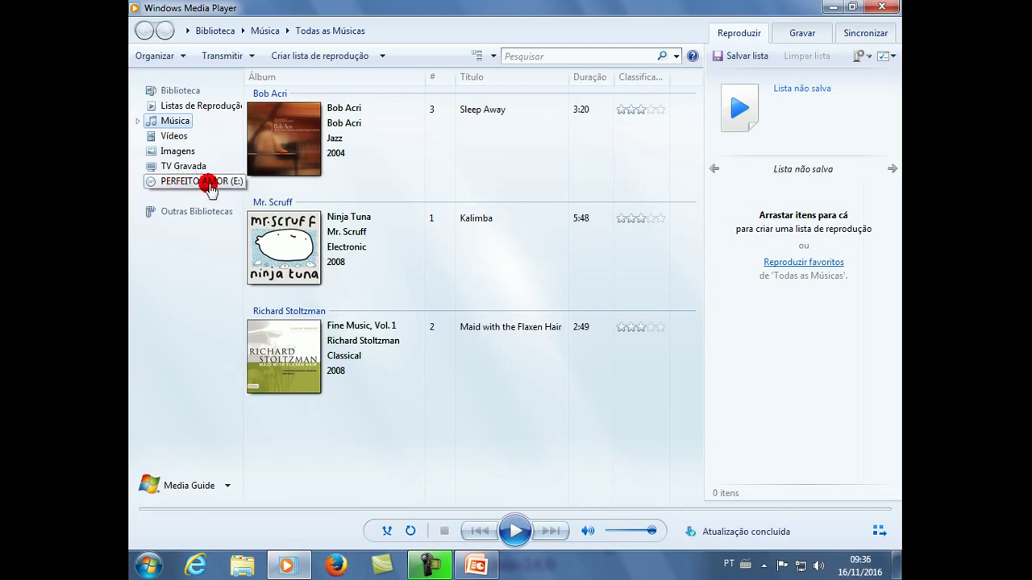
Open the PERFEITO AMOR audio CD on drive E: and start copying it to the library.
click(214, 184)
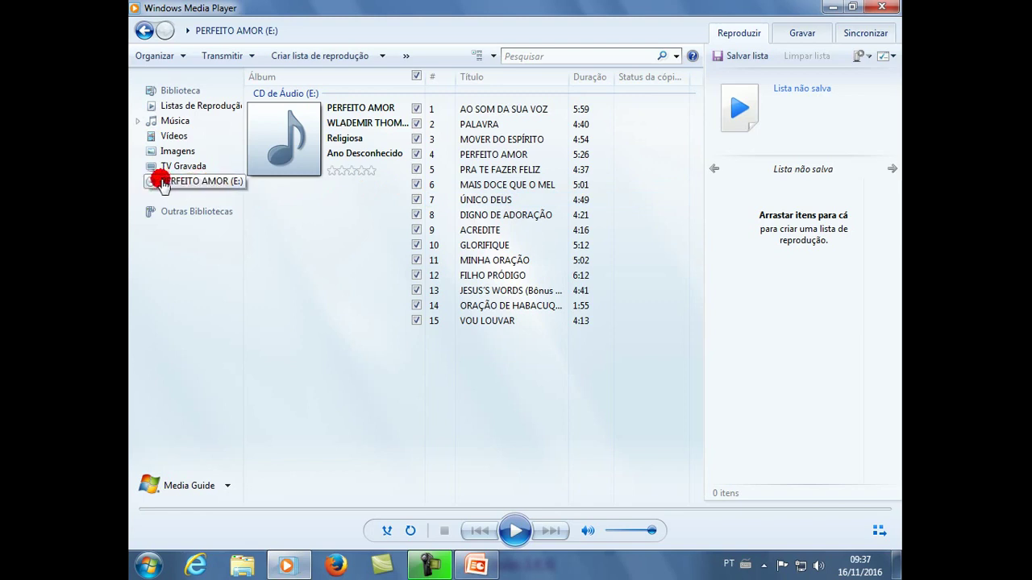
click(194, 183)
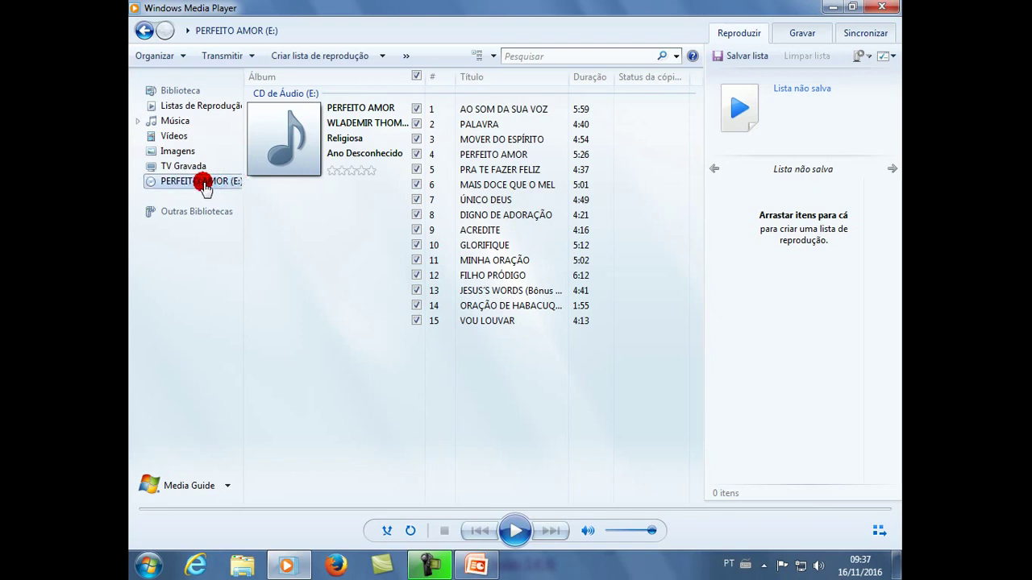
right_click(187, 182)
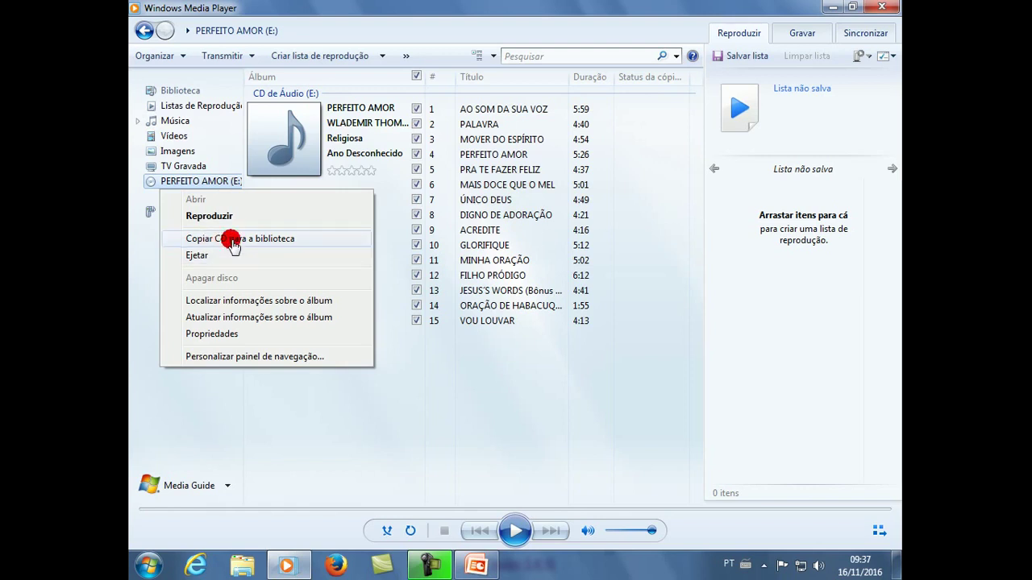
click(232, 239)
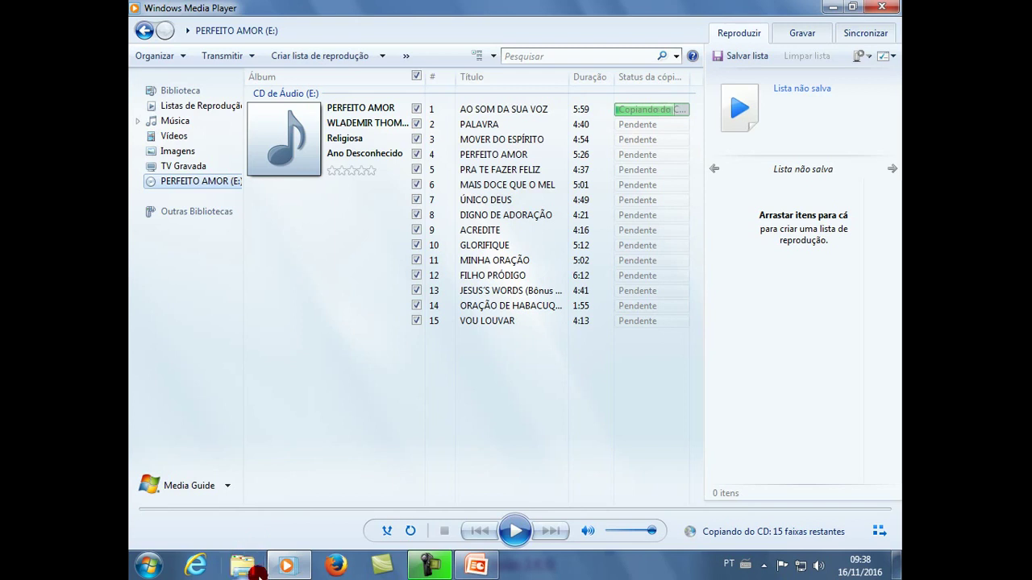
In Windows Explorer, open the PERFEITO AMOR album folder inside the artist's folder of the Músicas library and refresh its file list.
click(239, 564)
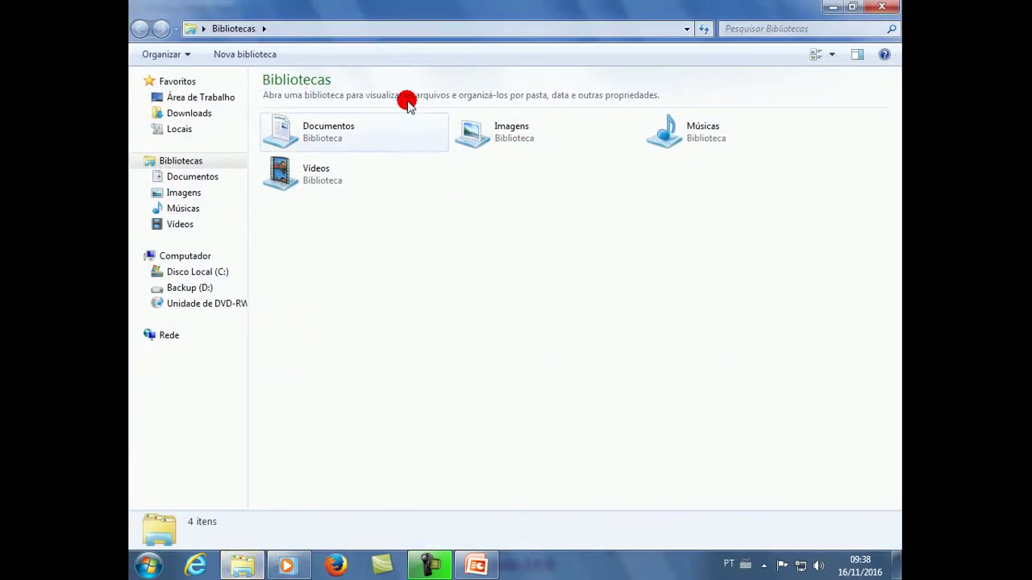
double_click(689, 136)
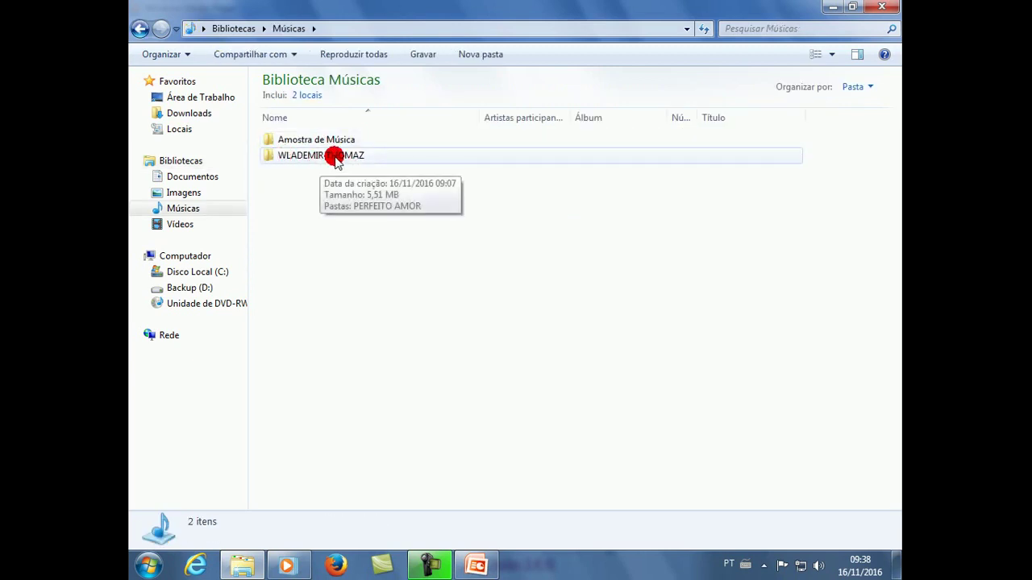
double_click(318, 156)
click(313, 143)
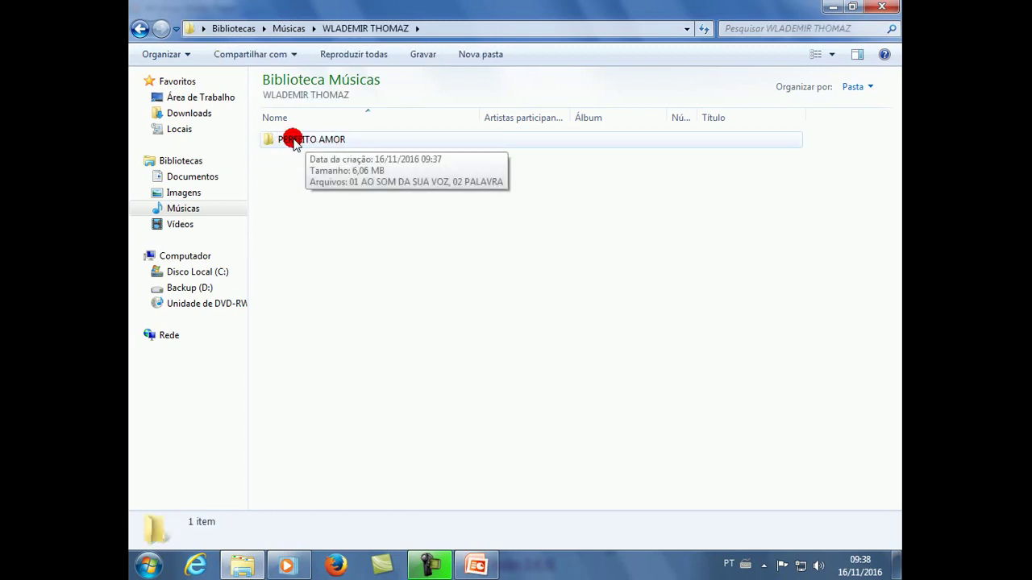
double_click(294, 141)
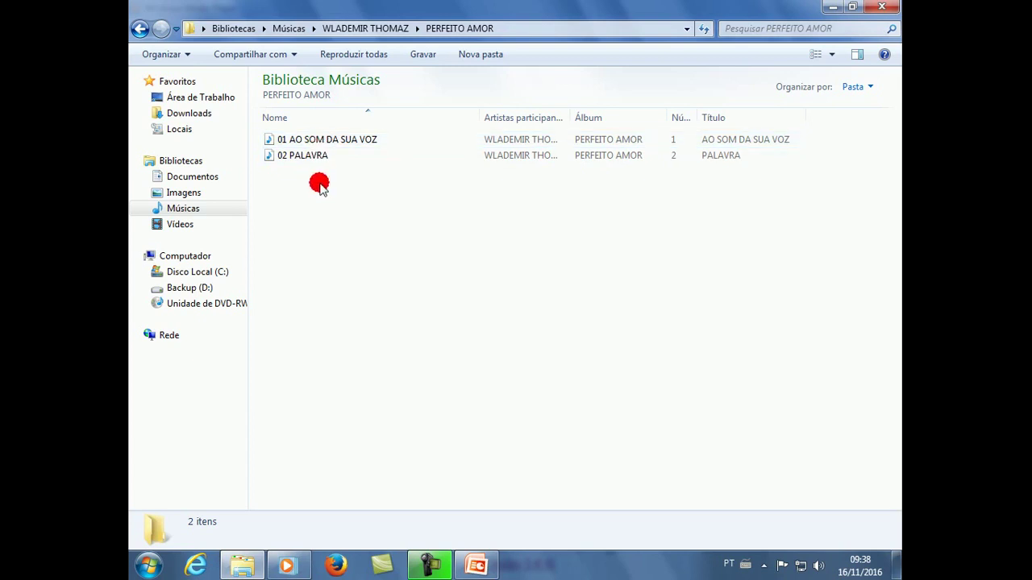
click(700, 30)
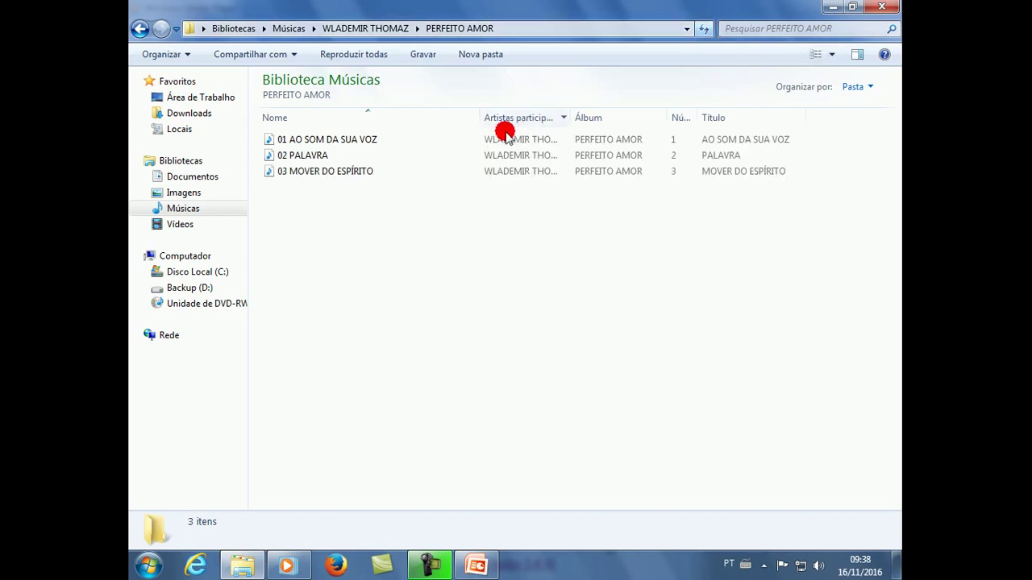
Compare the copy progress in Windows Media Player with the refreshed album folder in Windows Explorer, and return to the Músicas library.
click(288, 565)
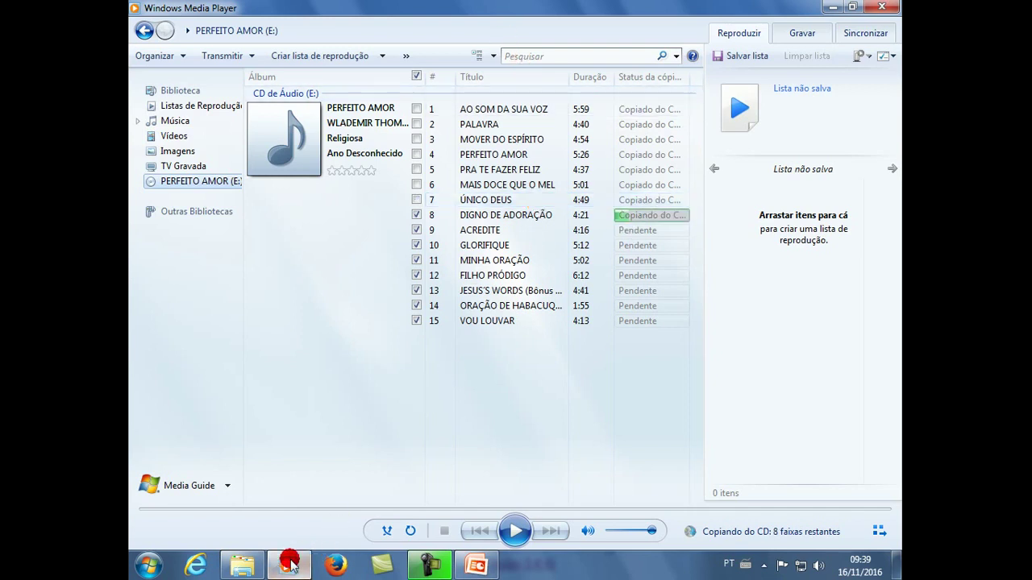
click(242, 566)
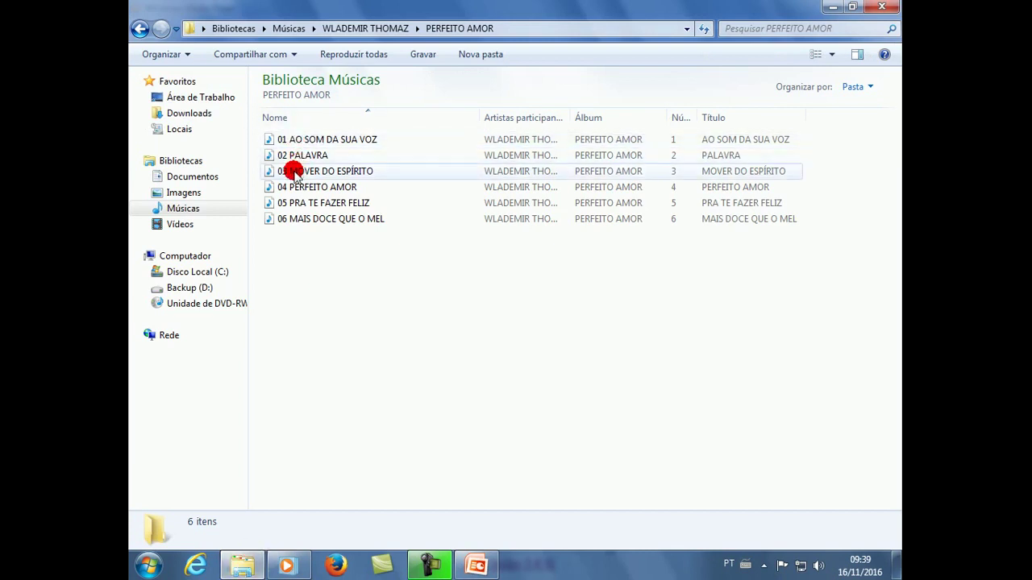
click(704, 28)
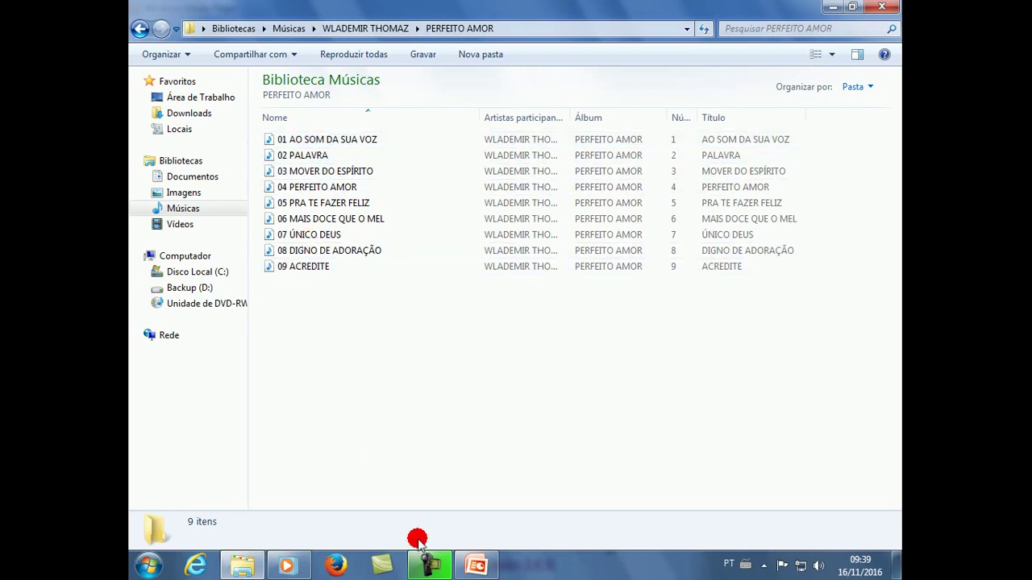
click(287, 566)
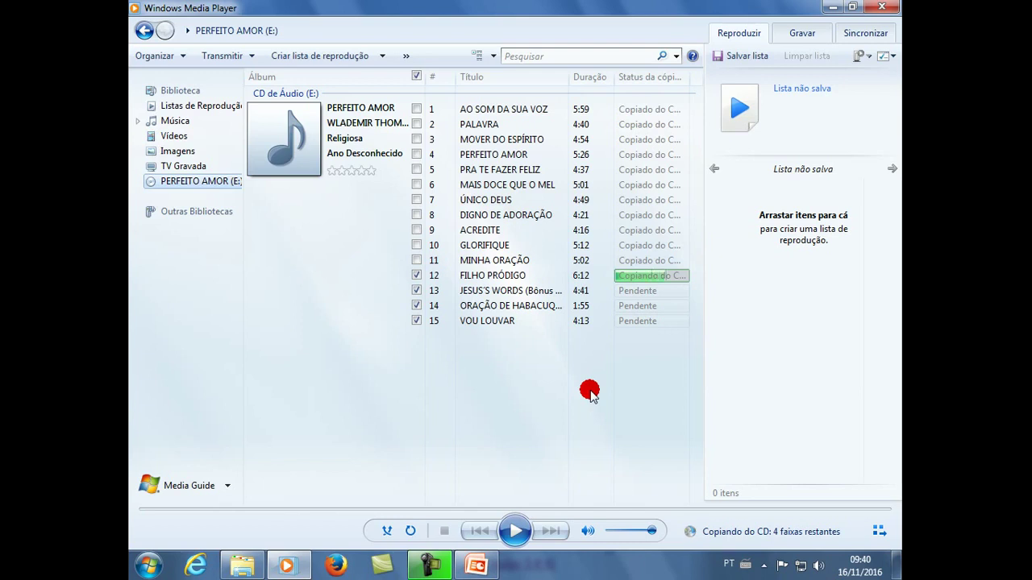
click(232, 568)
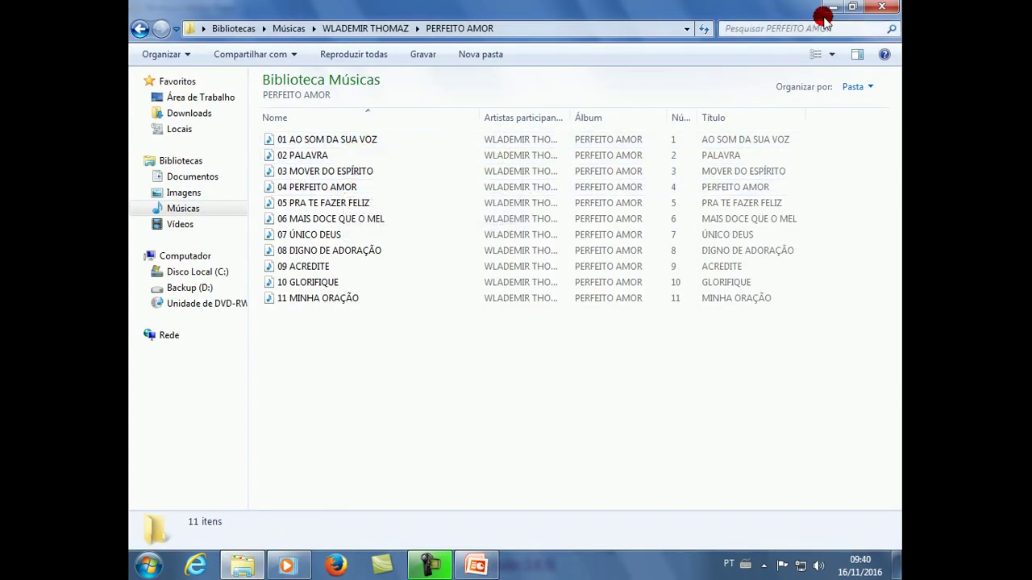
click(703, 29)
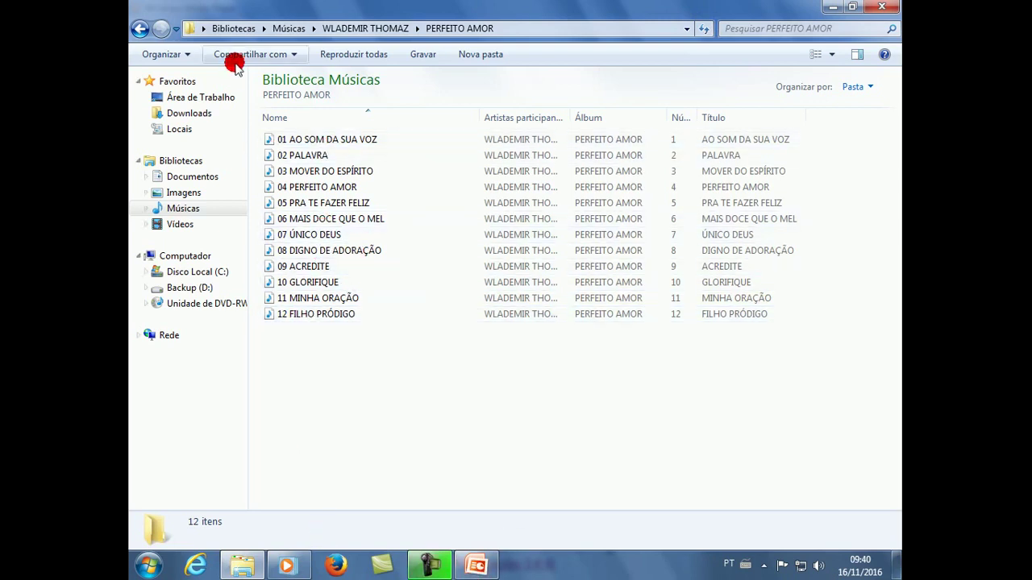
click(140, 28)
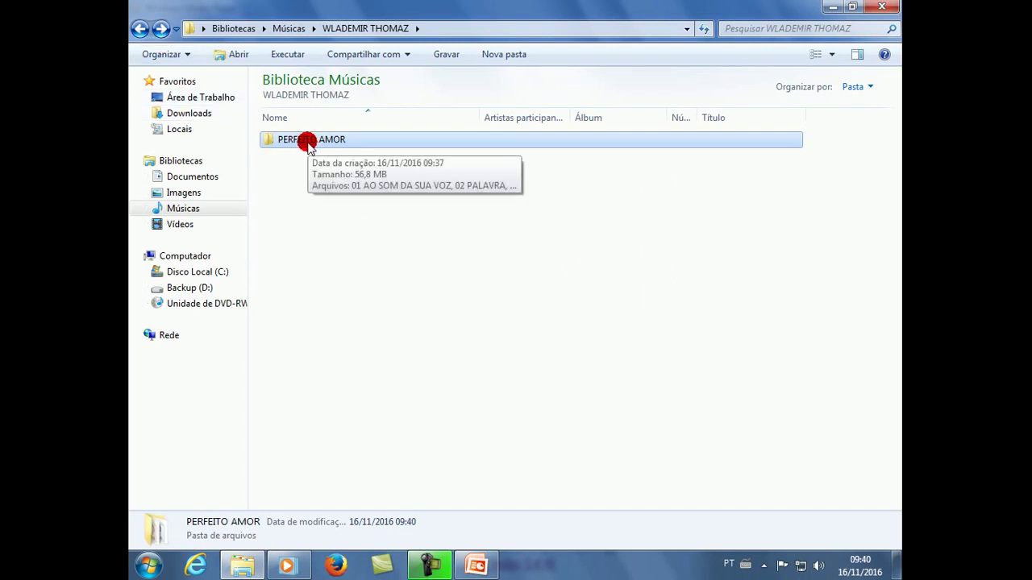
click(139, 28)
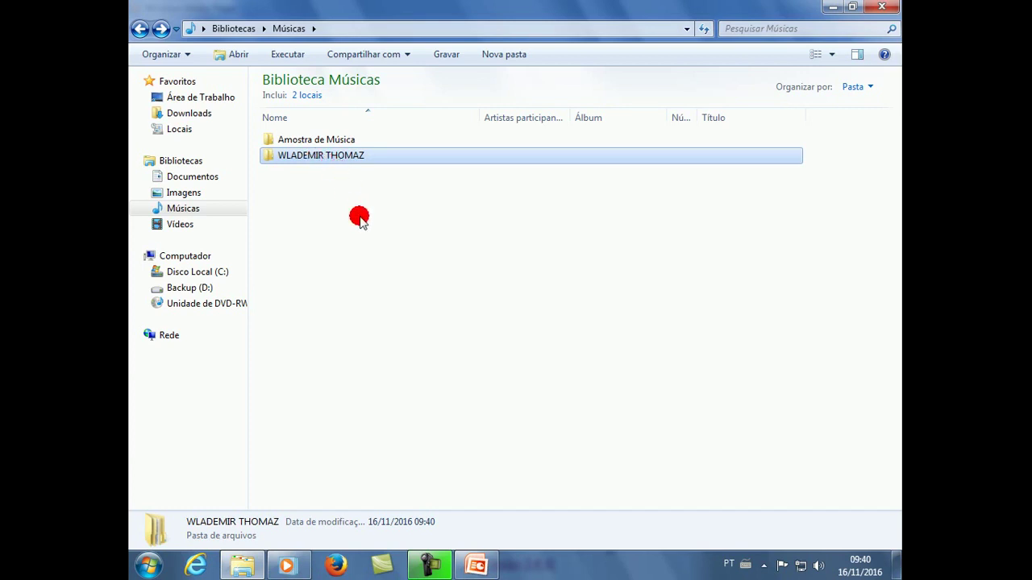
Switch to Windows Media Player, check the copy status of the last track, VOU LOUVAR, and close the player.
click(286, 564)
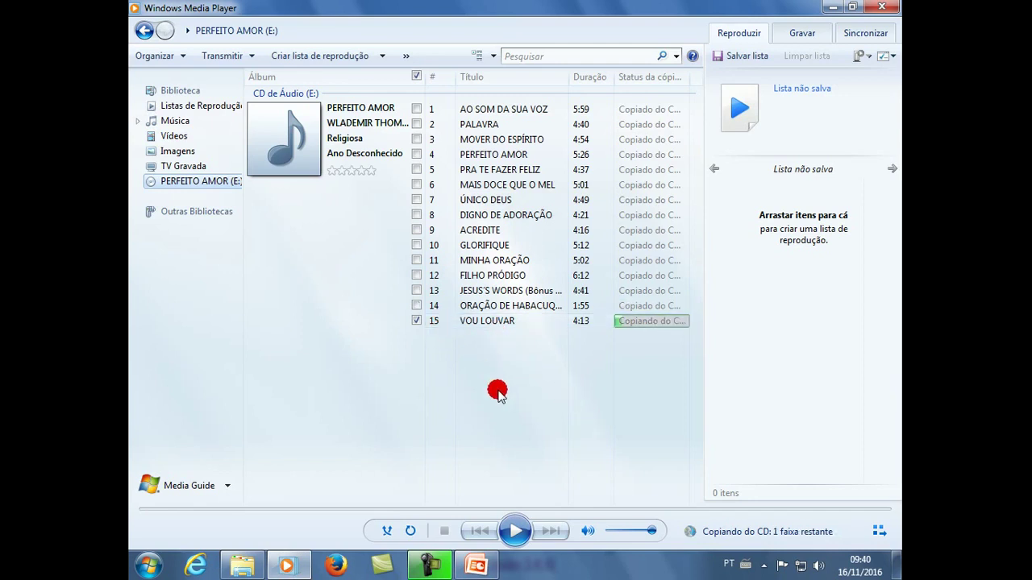
click(415, 320)
click(415, 320)
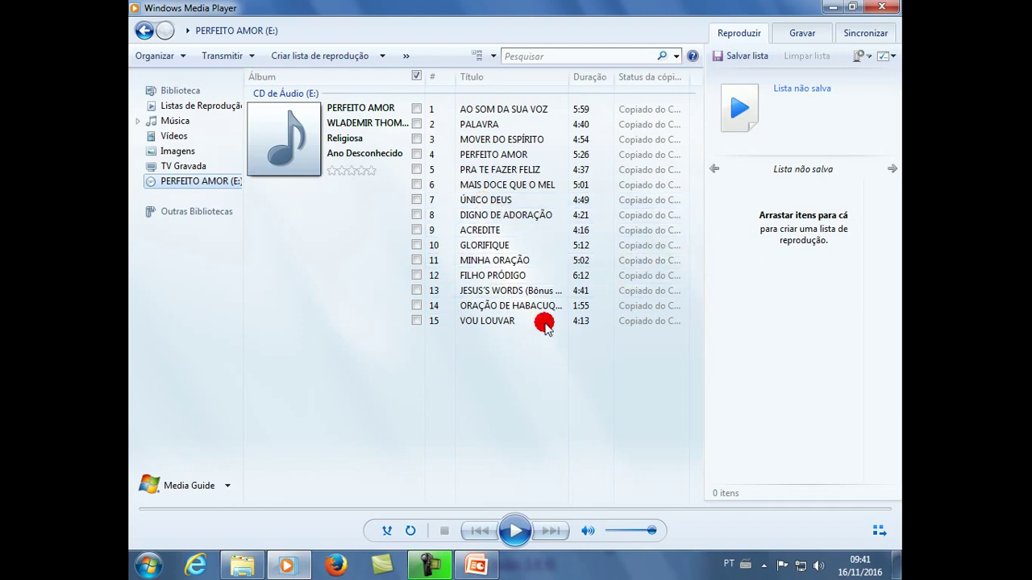
click(883, 10)
Examine the copied tracks in the artist's PERFEITO AMOR folder of the Músicas library and close the Explorer window.
click(334, 157)
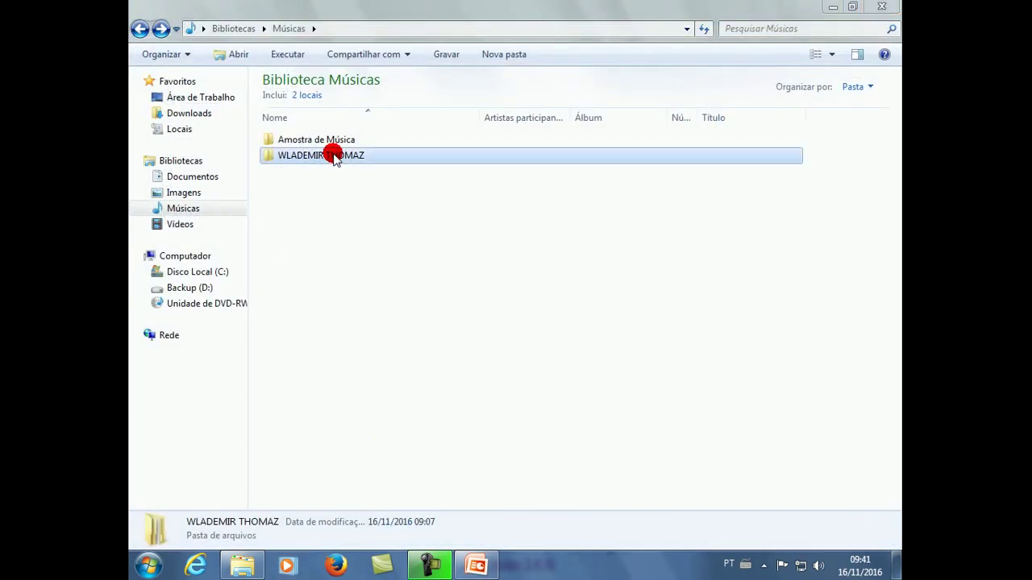
double_click(334, 157)
click(313, 141)
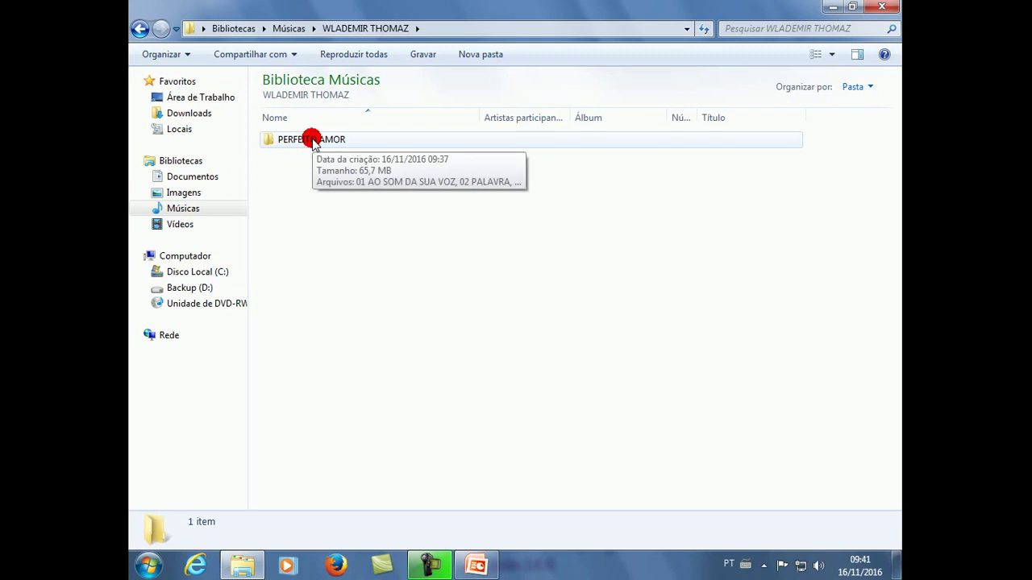
double_click(313, 141)
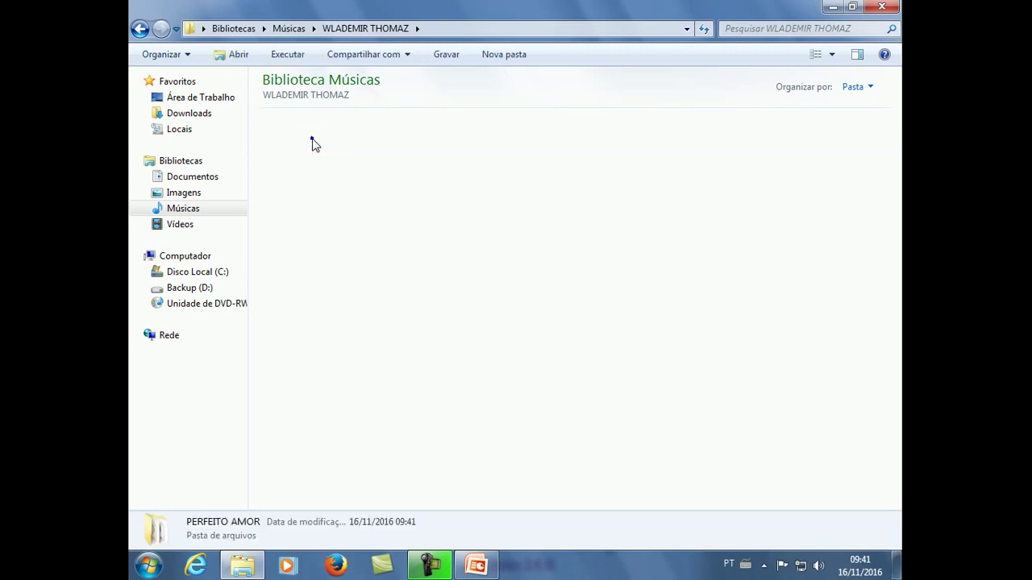
click(444, 487)
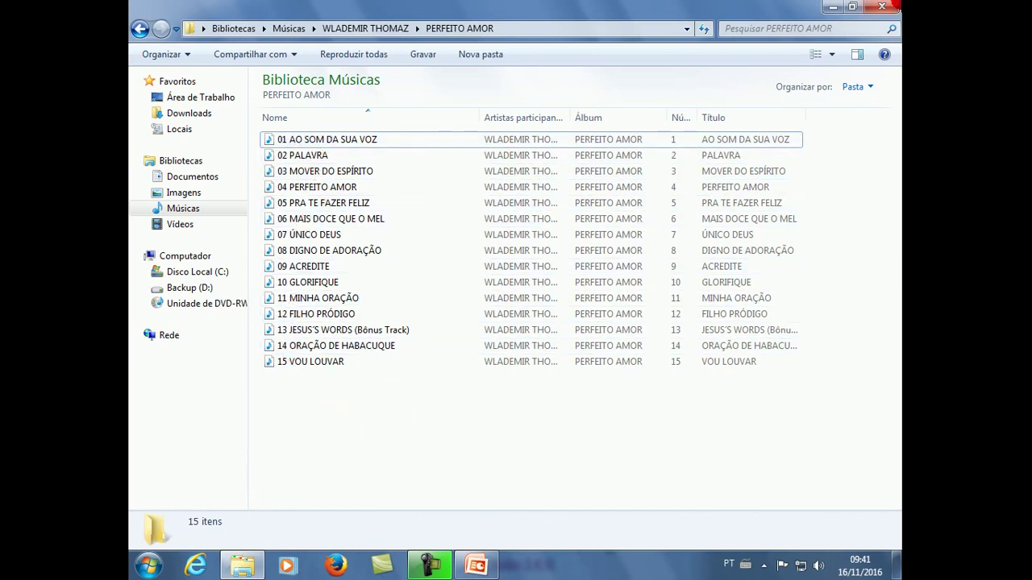
click(881, 7)
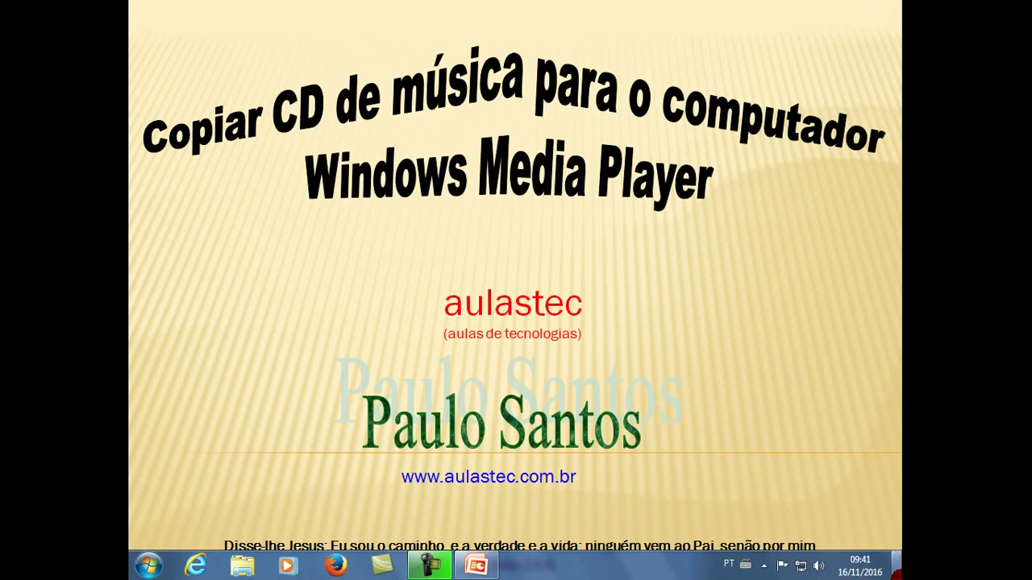